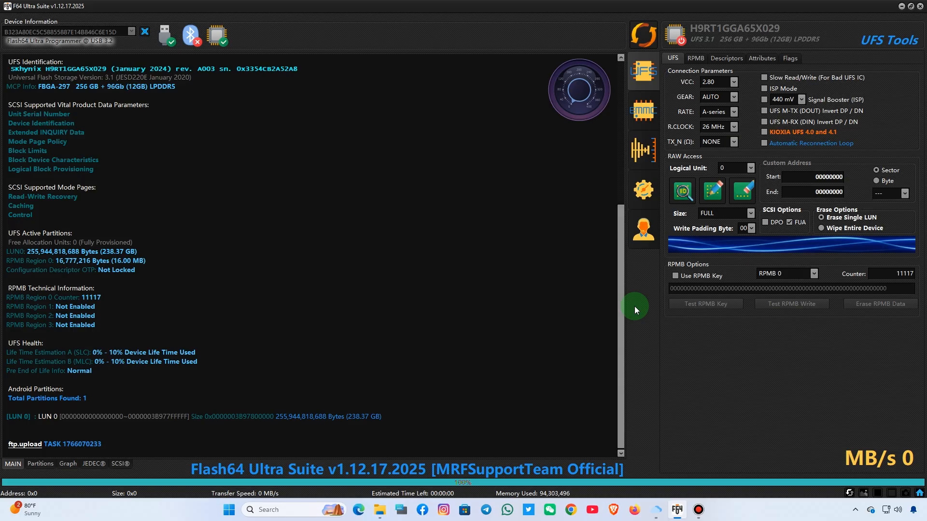
# - Open the UFS Configuration descriptor's file loader and browse to the 12_17_2025 folder on FLASH FILE 2 (F:)
pyautogui.click(40, 464)
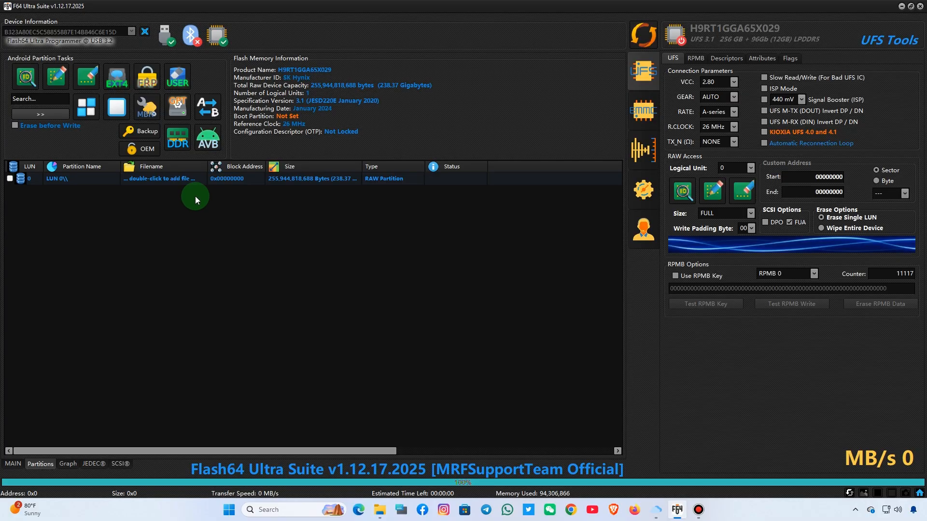
pyautogui.click(727, 58)
pyautogui.click(710, 75)
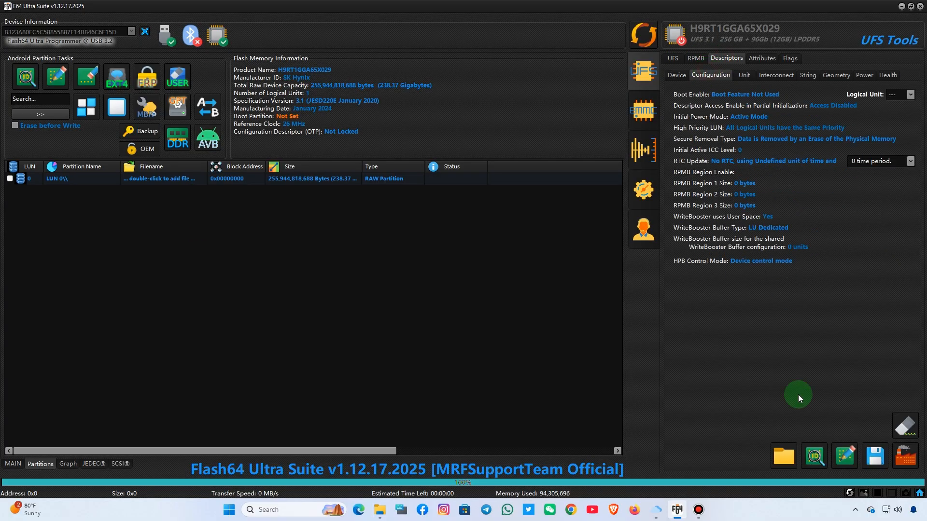
pyautogui.click(785, 458)
pyautogui.click(443, 263)
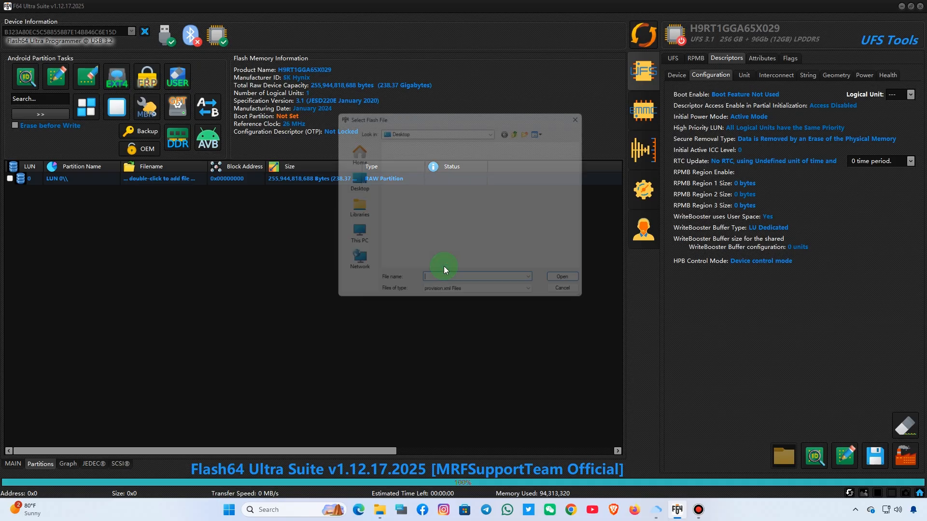
pyautogui.click(350, 238)
pyautogui.click(440, 244)
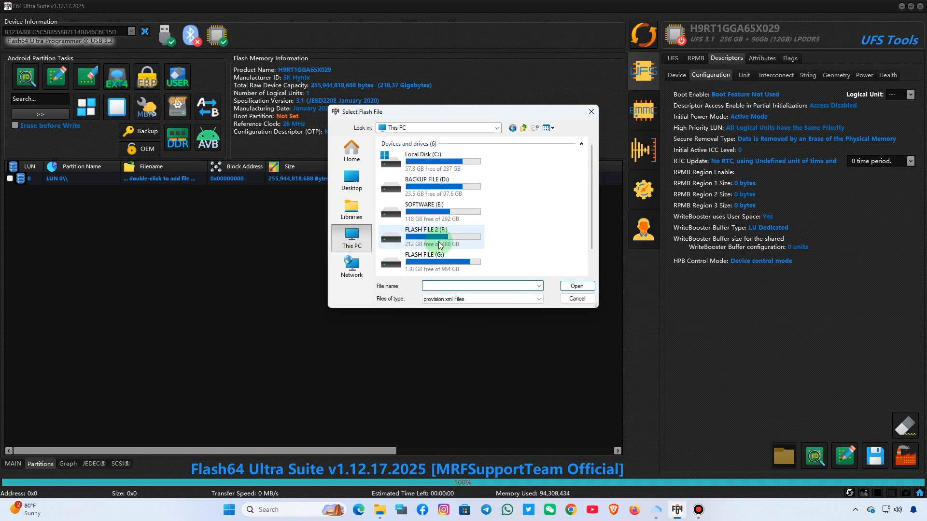
pyautogui.doubleClick(440, 244)
pyautogui.doubleClick(403, 182)
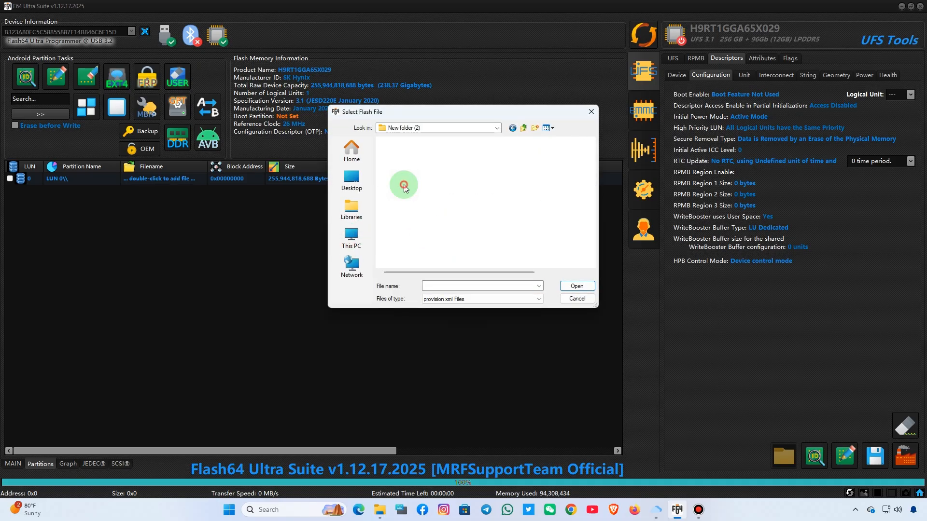
pyautogui.doubleClick(411, 226)
pyautogui.doubleClick(413, 152)
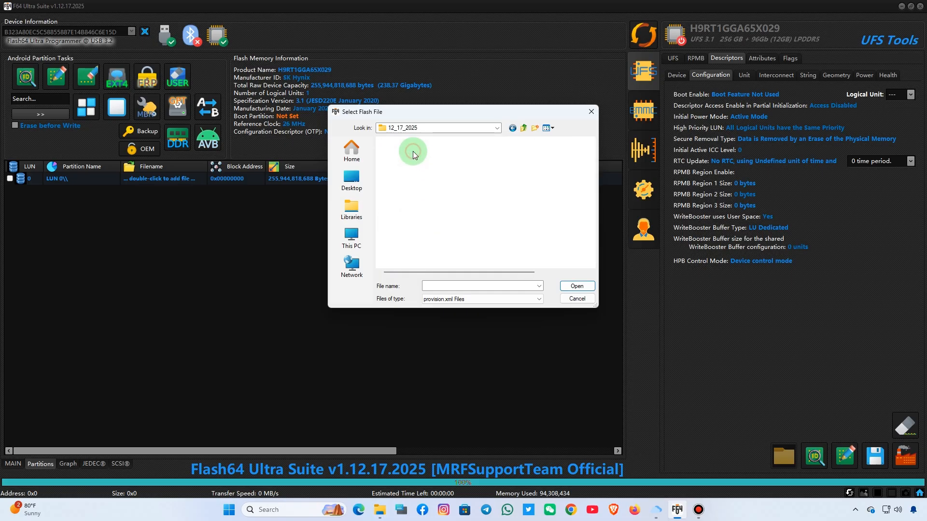
# - Load the saved provision XML from Backups > UFS > SKhynix > H9RT1GGA65X029 into the configuration descriptor
pyautogui.doubleClick(404, 170)
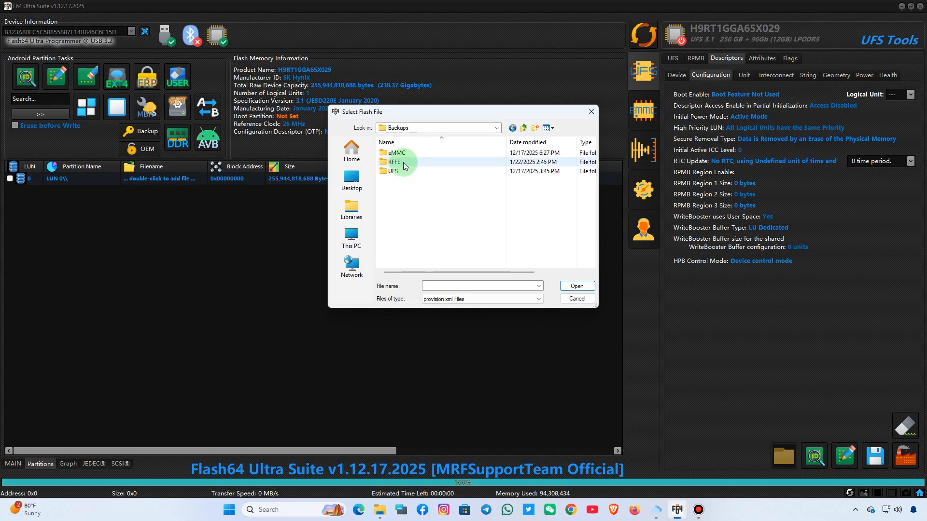
pyautogui.doubleClick(401, 172)
pyautogui.doubleClick(403, 154)
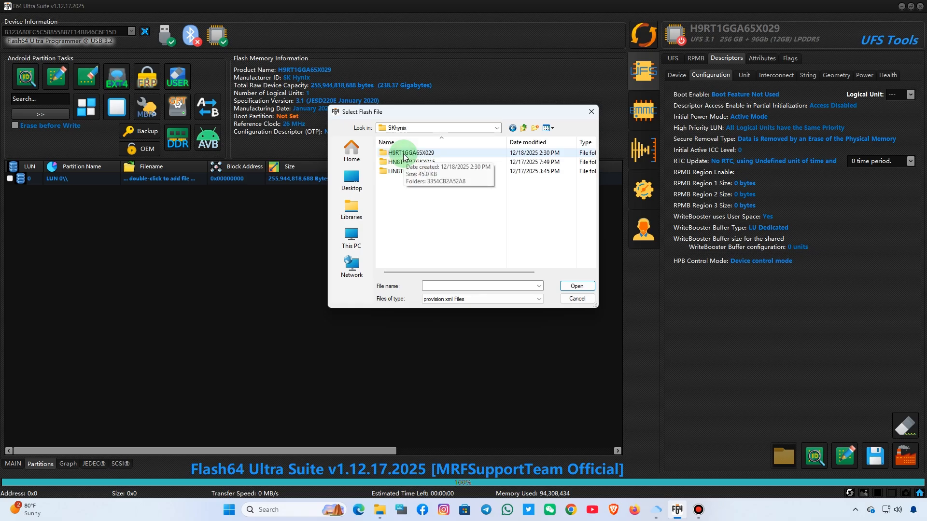
pyautogui.doubleClick(404, 153)
pyautogui.click(415, 154)
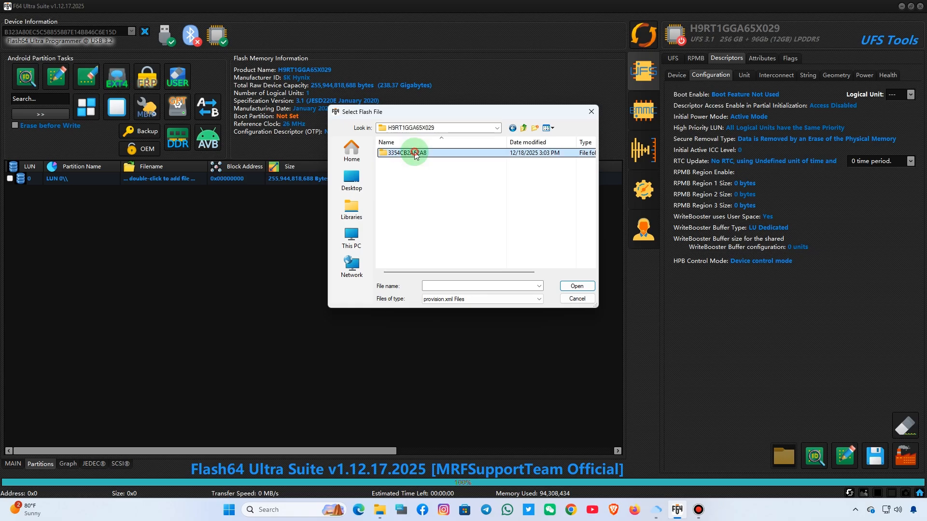
pyautogui.doubleClick(414, 153)
pyautogui.doubleClick(417, 162)
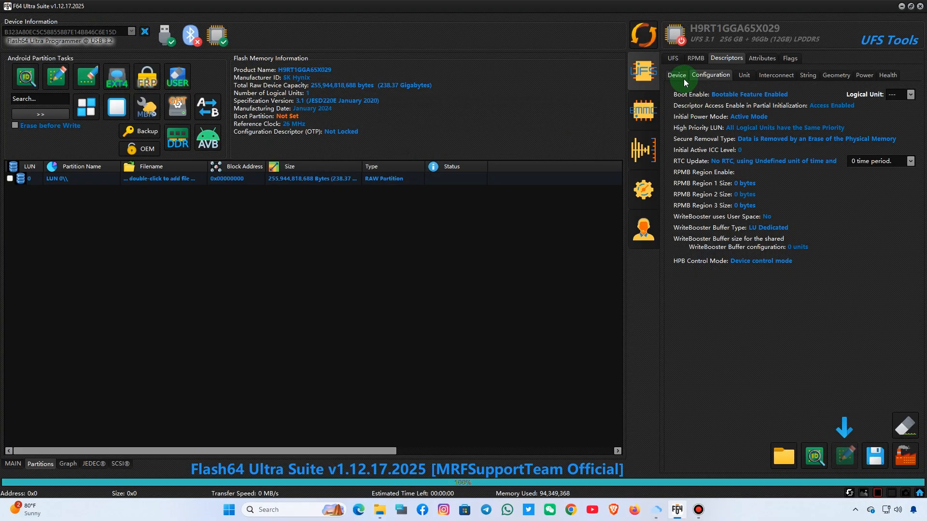
# - Review the provisioning log and re-identify the UFS device
pyautogui.click(13, 463)
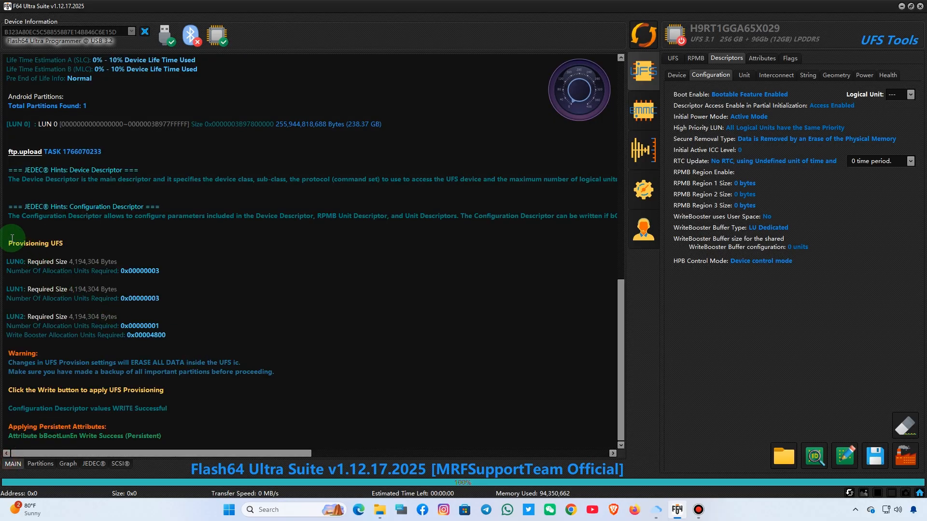
pyautogui.moveTo(8, 242); pyautogui.dragTo(187, 396)
pyautogui.click(357, 372)
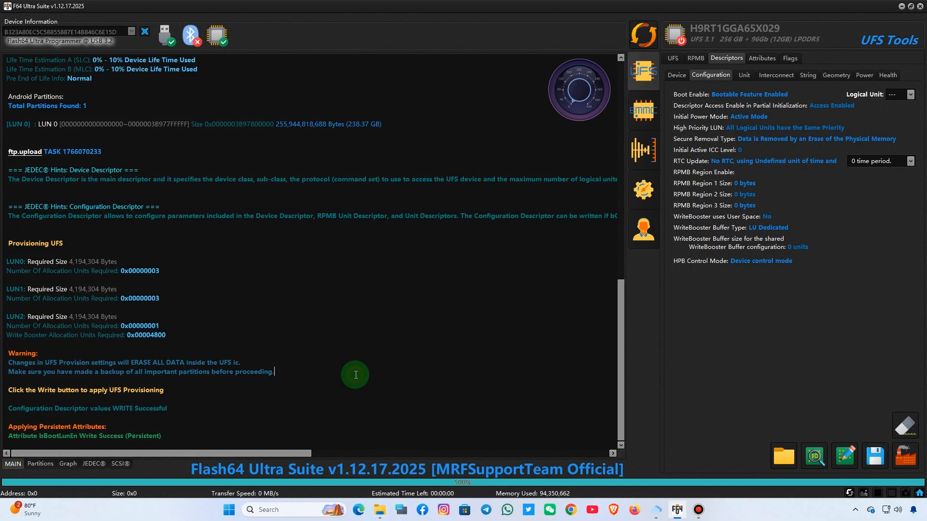
pyautogui.click(639, 30)
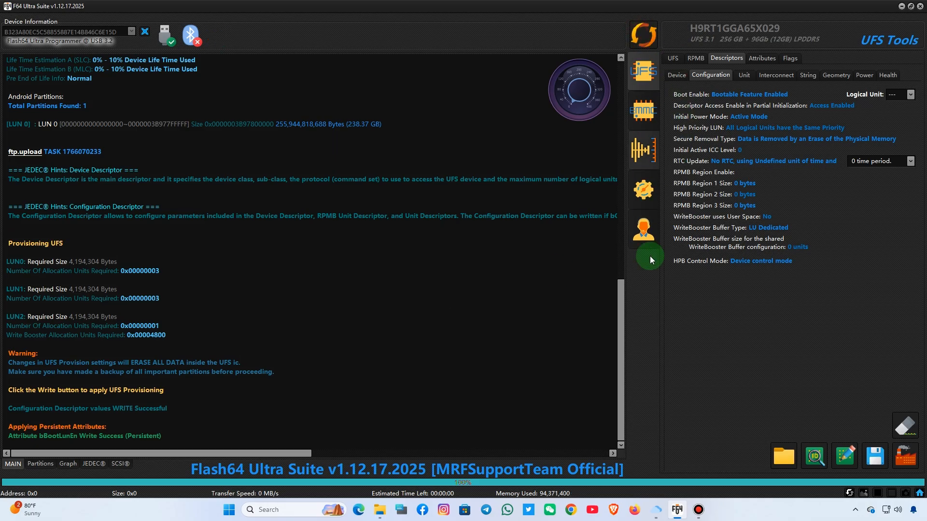
pyautogui.click(644, 306)
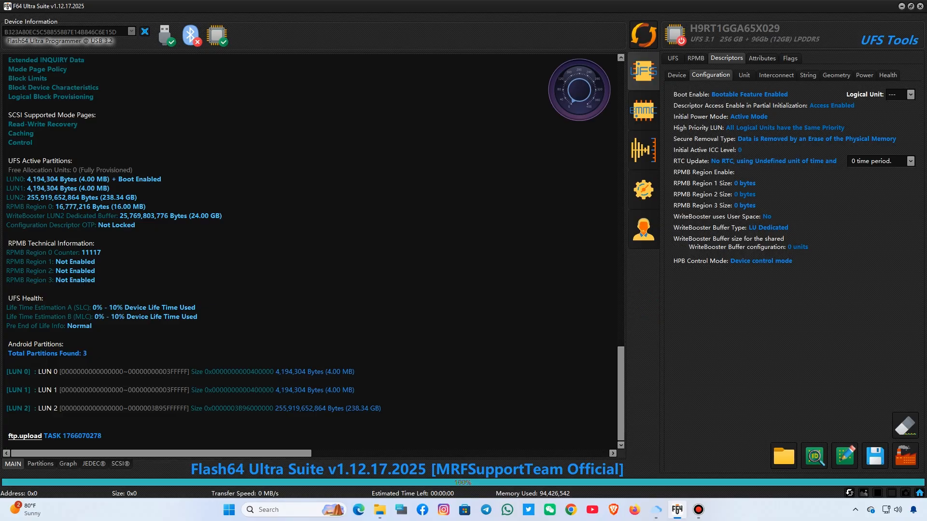
# - Write the GPT for LUN 2 from the MT6886_Android scatter file in the firmware images folder
pyautogui.click(677, 75)
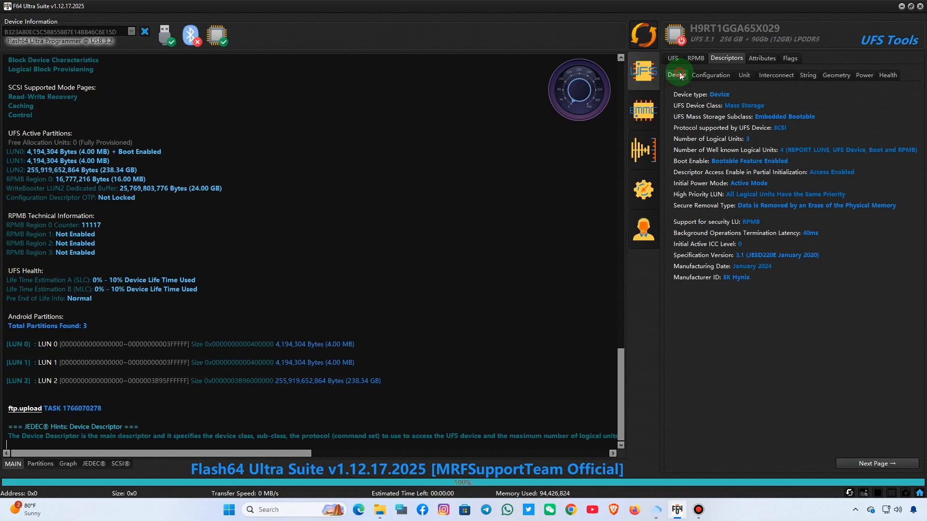
pyautogui.click(673, 58)
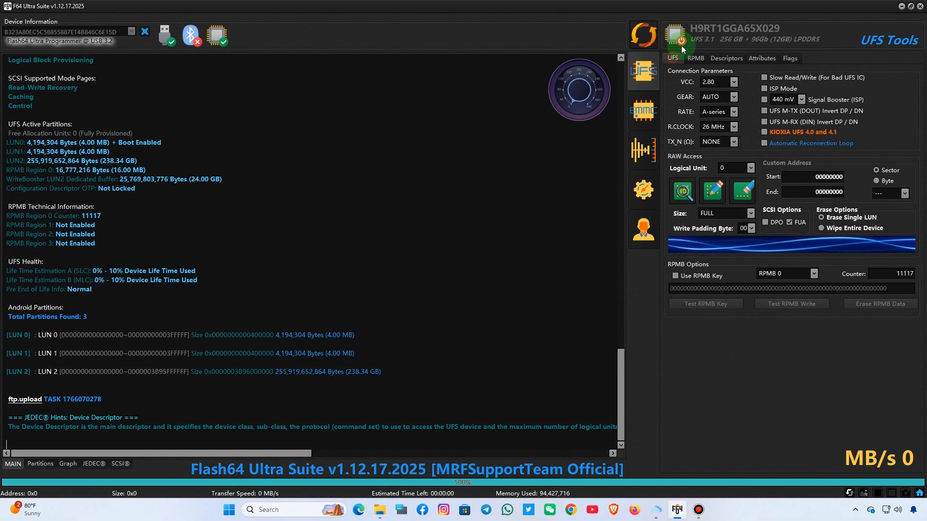
pyautogui.click(38, 464)
pyautogui.click(171, 110)
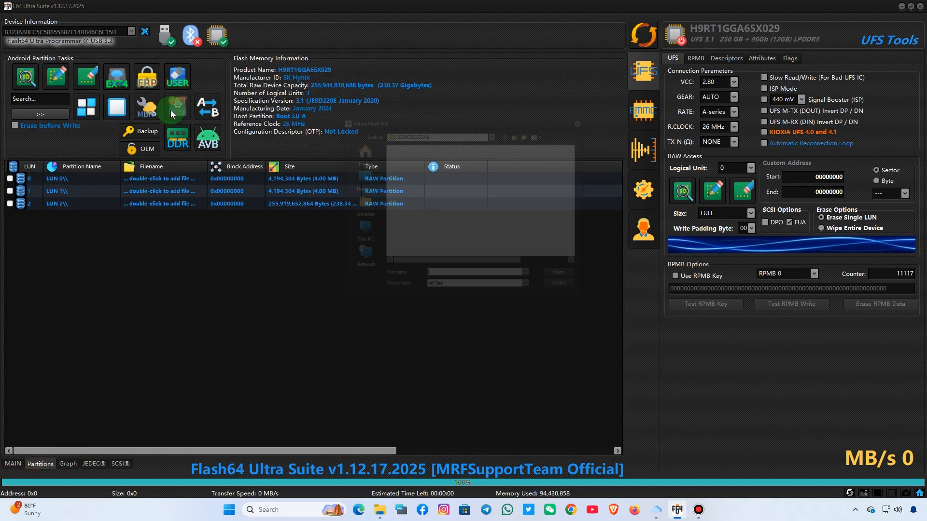
pyautogui.click(442, 283)
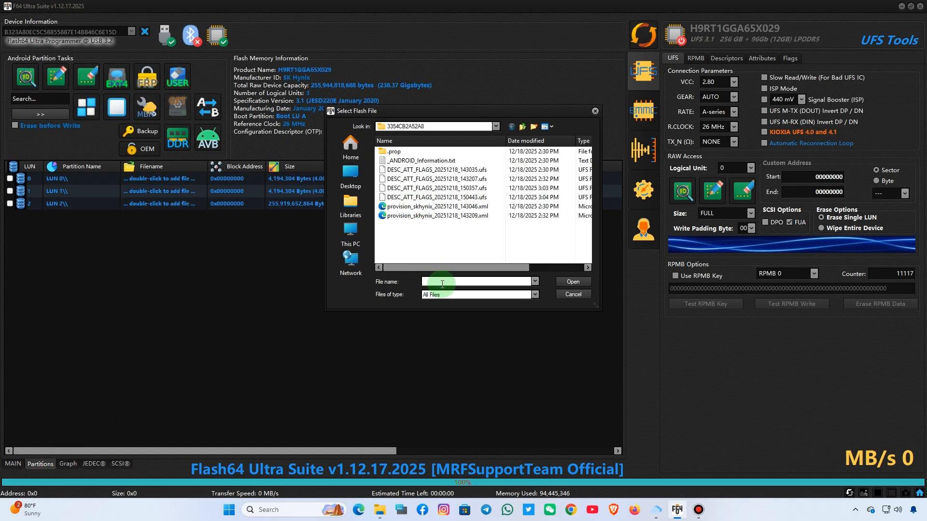
pyautogui.hotkey('ctrl', 'v')
pyautogui.click(573, 281)
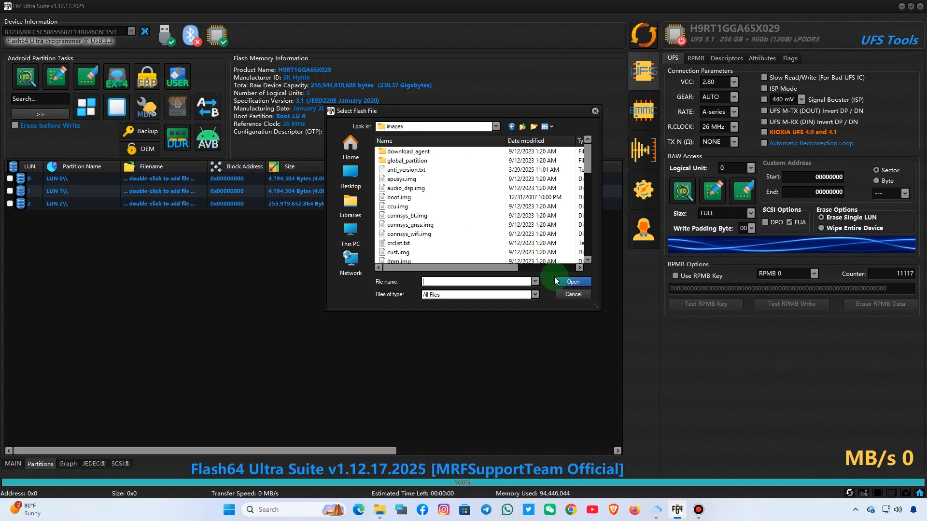
pyautogui.scroll(-4, 430, 188)
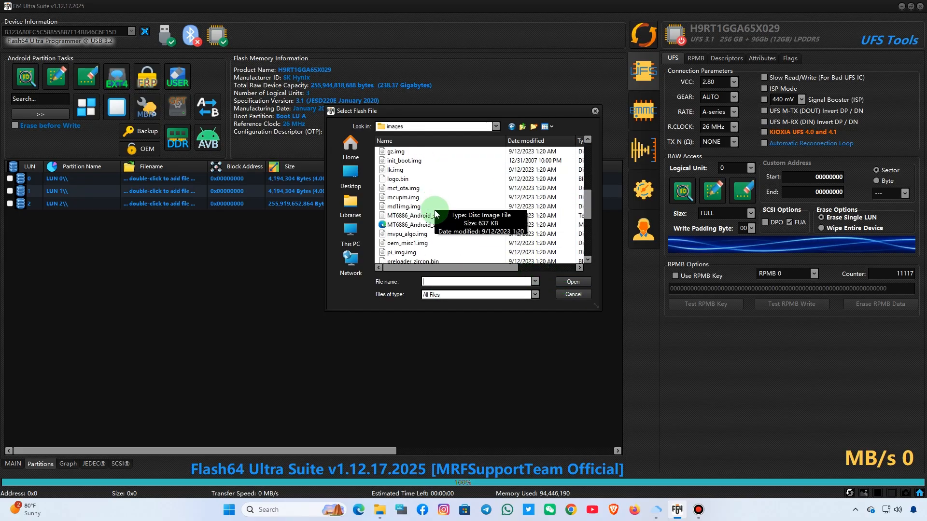
pyautogui.click(435, 225)
pyautogui.doubleClick(435, 225)
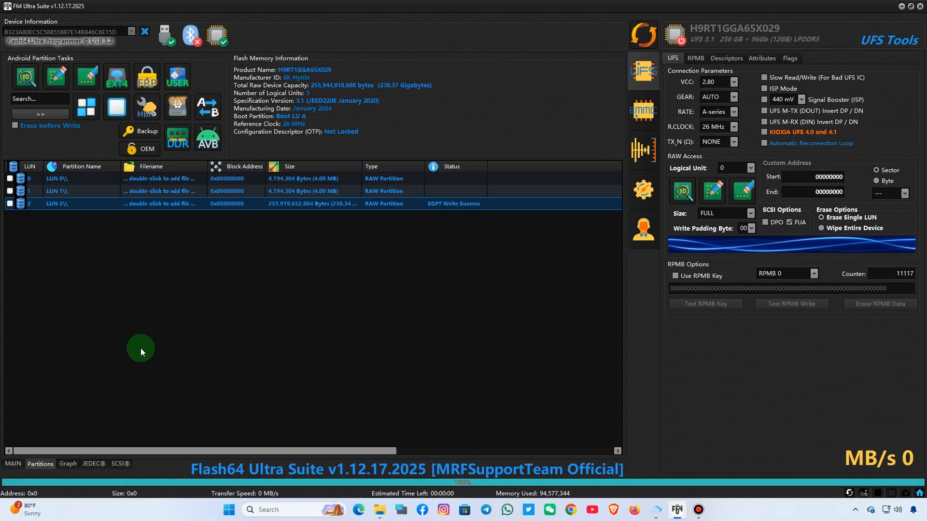
# - Re-read the device and list its new partitions
pyautogui.click(13, 463)
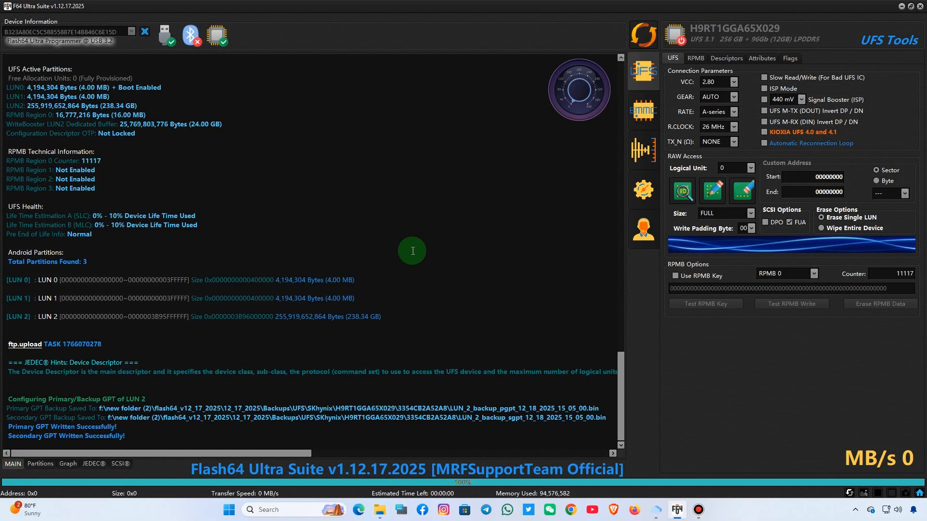
pyautogui.click(642, 44)
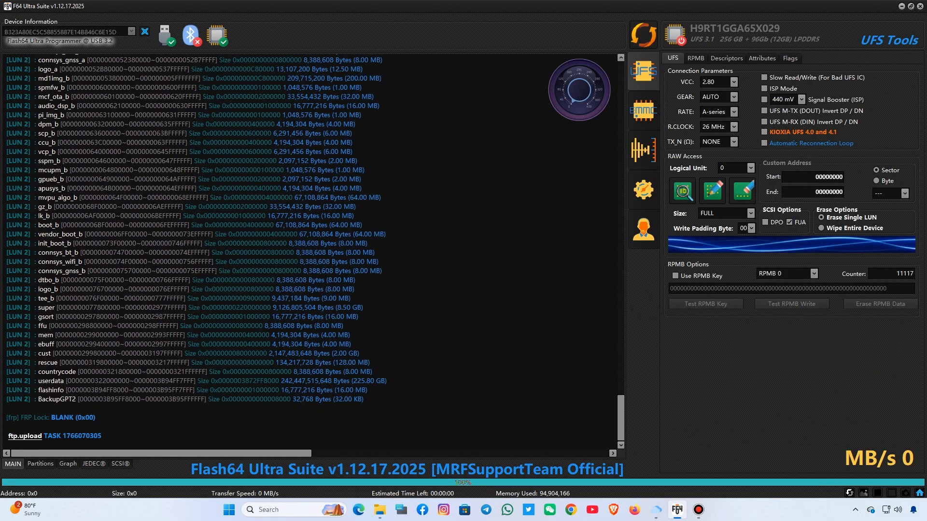
pyautogui.click(51, 463)
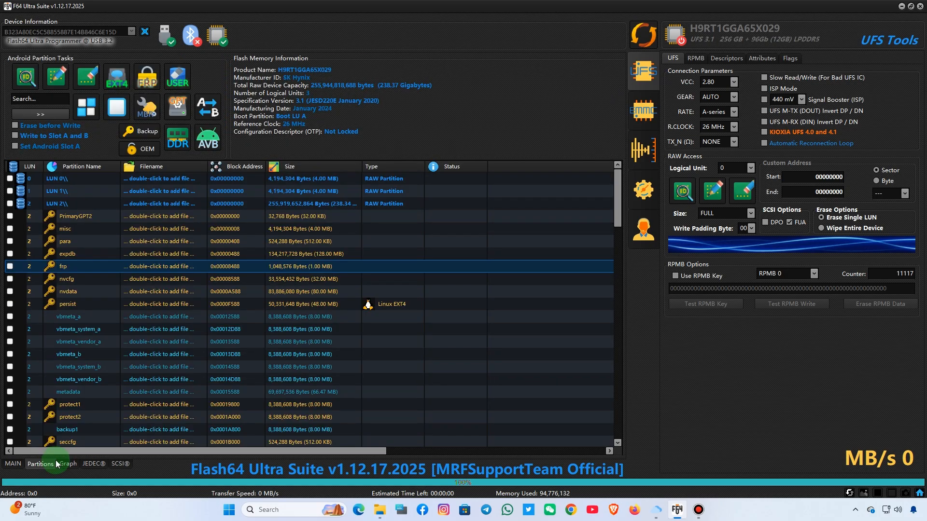
# - Load flash_all.bat from the zircon factory images folder to assign firmware images to the partitions
pyautogui.doubleClick(173, 178)
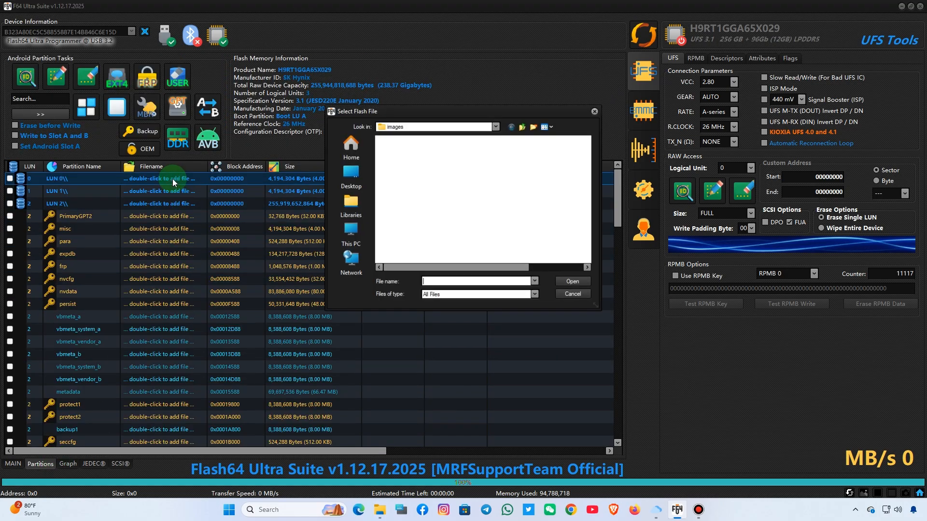
pyautogui.click(496, 126)
pyautogui.click(476, 154)
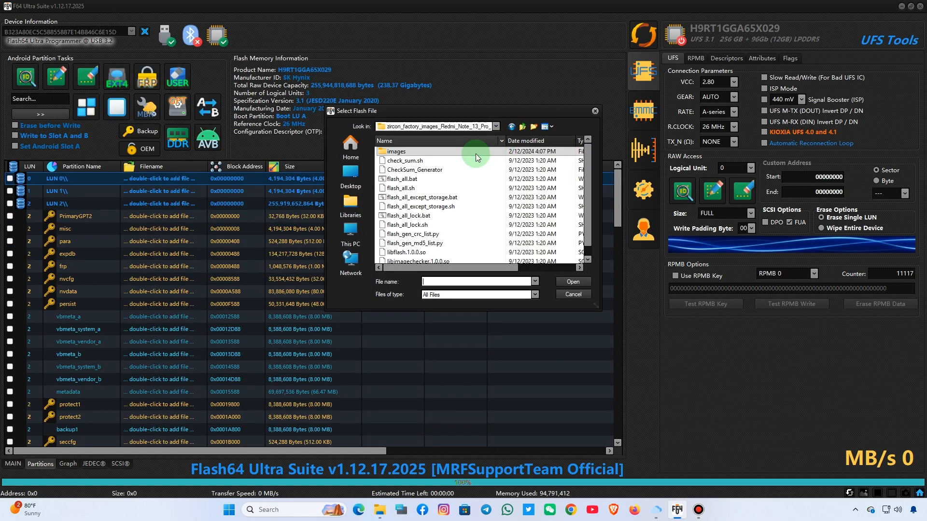
pyautogui.click(394, 179)
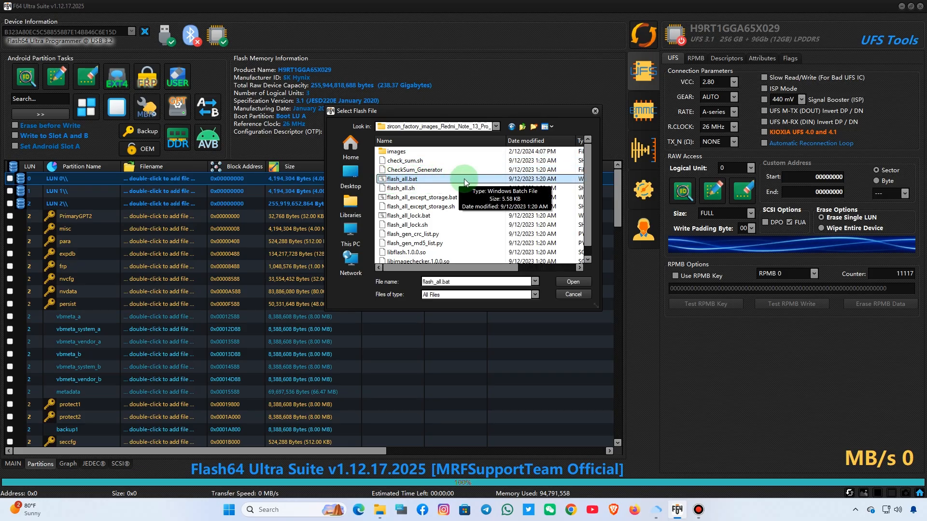
pyautogui.doubleClick(404, 180)
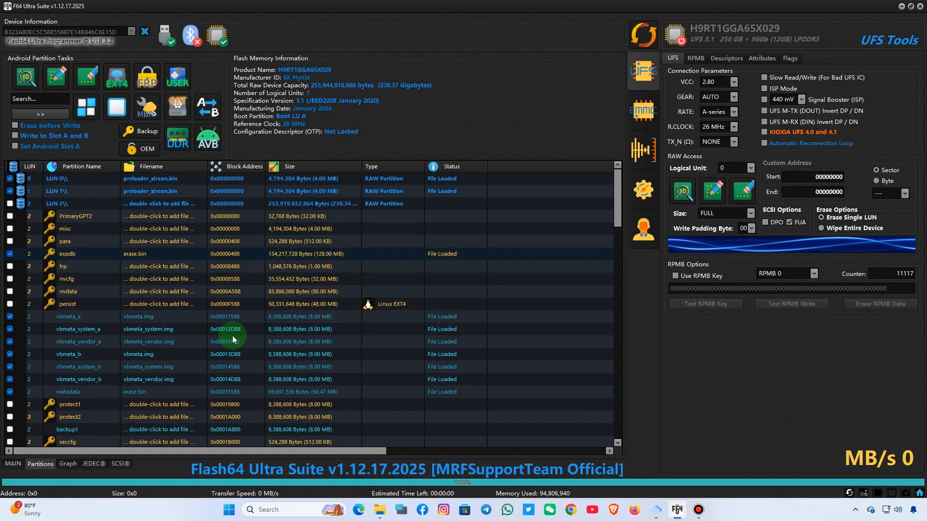
# - Check the log for the number of loaded images
pyautogui.click(21, 465)
pyautogui.tripleClick(85, 436)
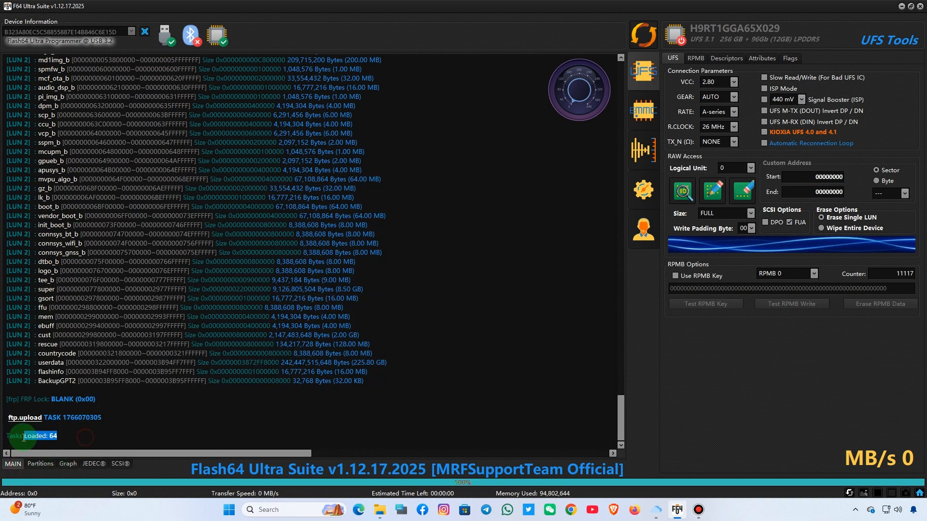
pyautogui.click(41, 464)
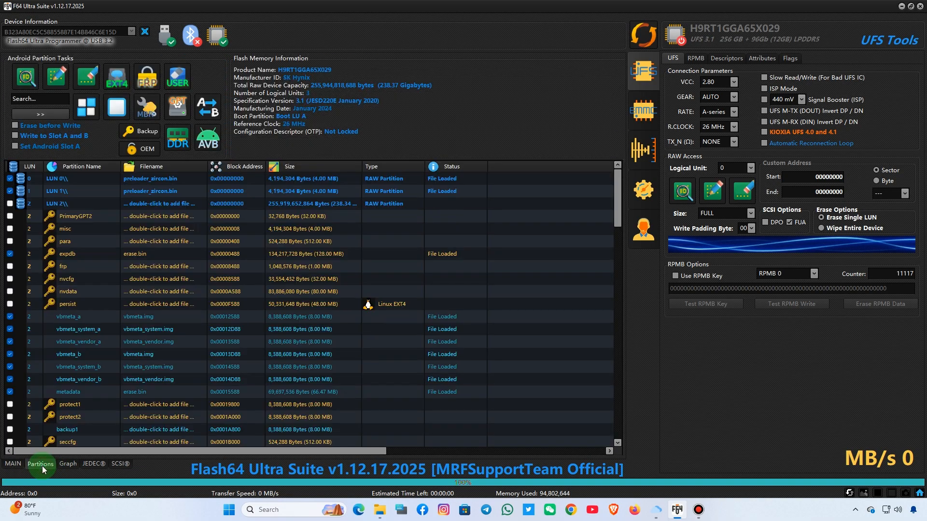
# - Write all loaded images to the device, confirming to write userdata
pyautogui.click(65, 75)
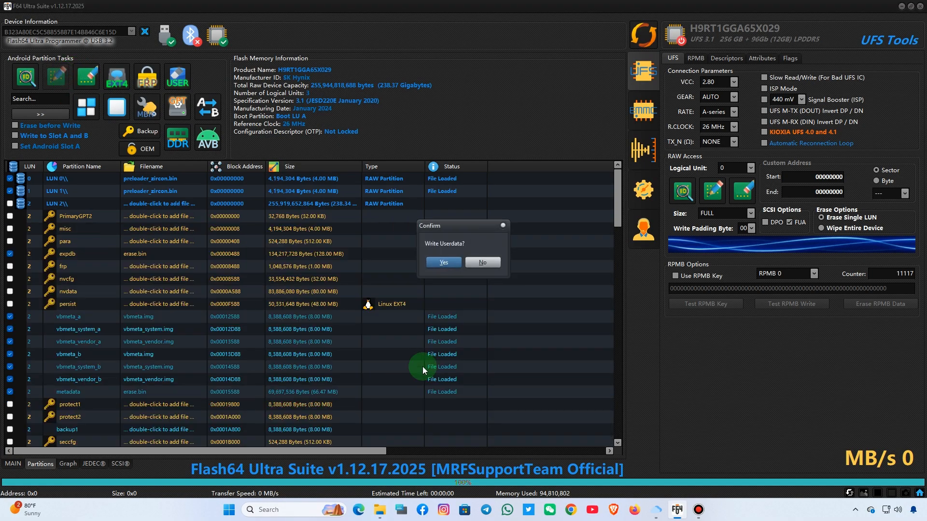
pyautogui.click(443, 262)
pyautogui.click(446, 263)
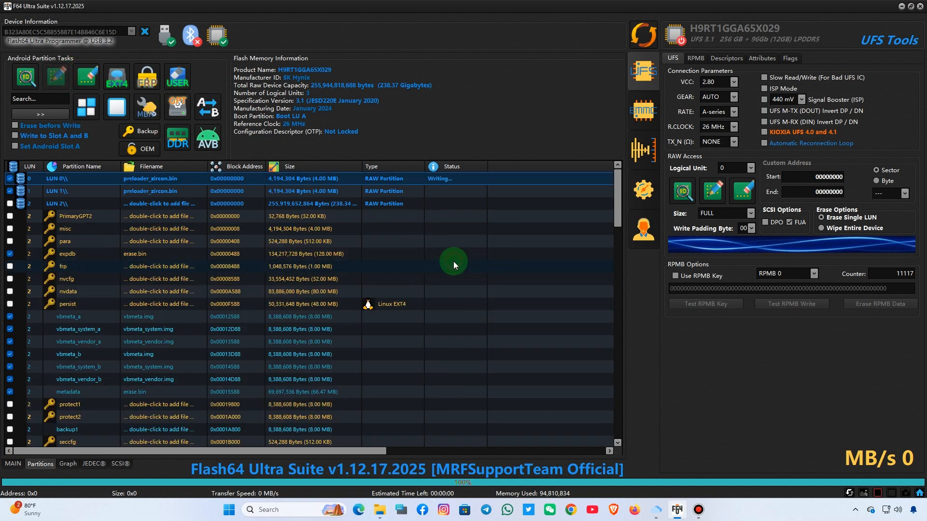
# - Follow the write log, then re-identify the device and view its partition list
pyautogui.click(19, 465)
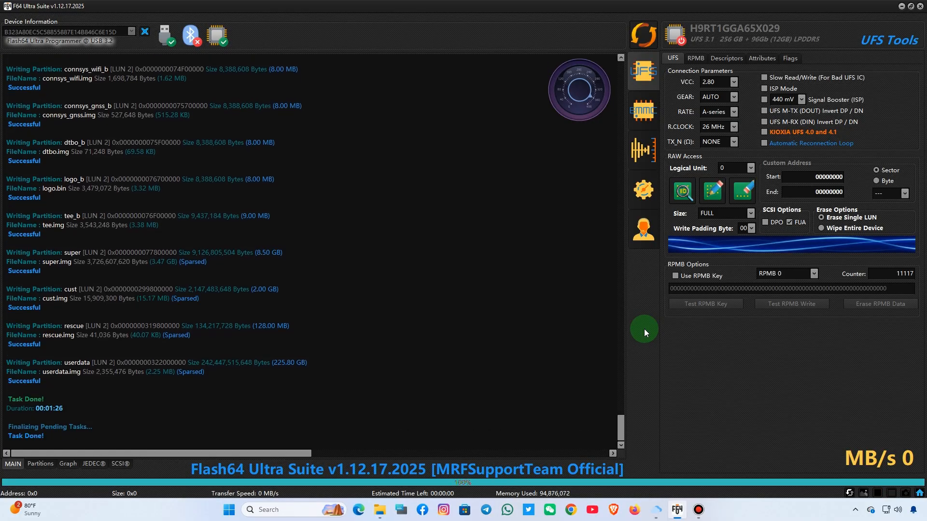
pyautogui.click(647, 37)
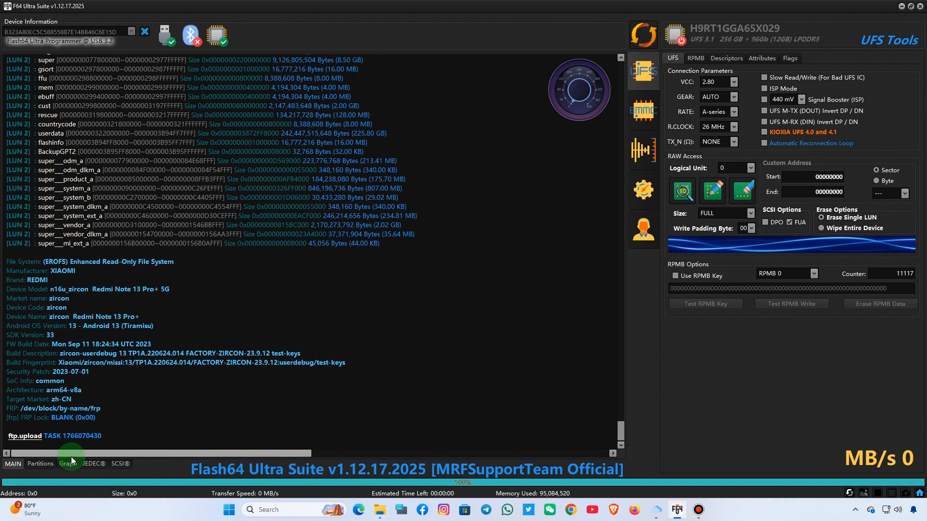
pyautogui.click(53, 464)
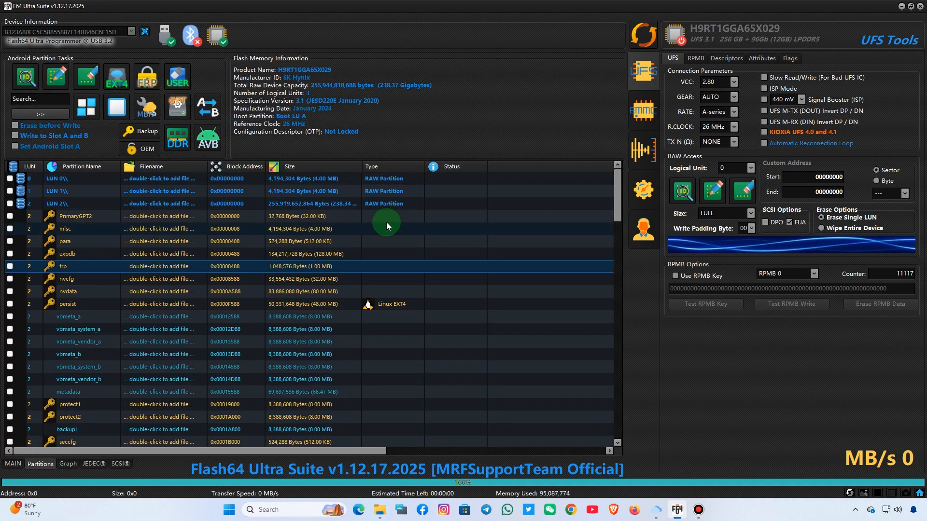
# - Set the device's boot slot to A using the boot slot switch in the UFS attributes
pyautogui.click(763, 58)
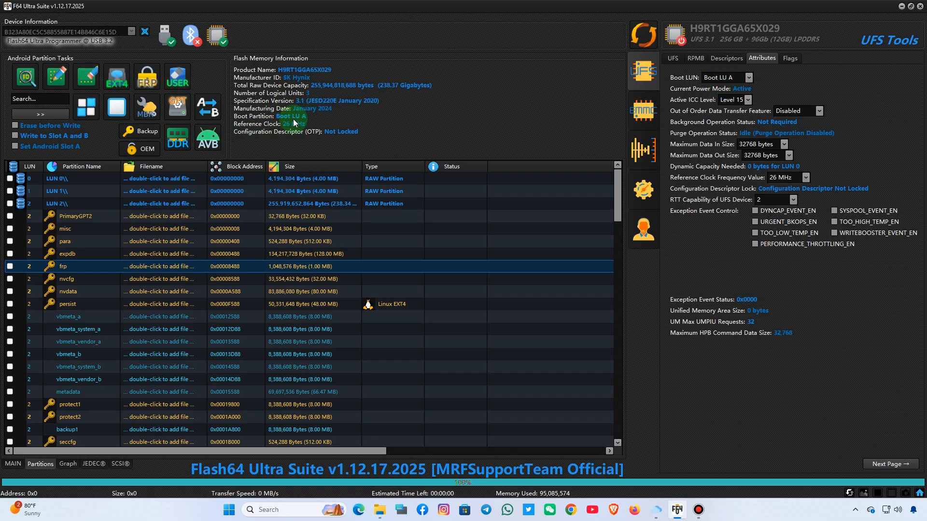
pyautogui.click(203, 110)
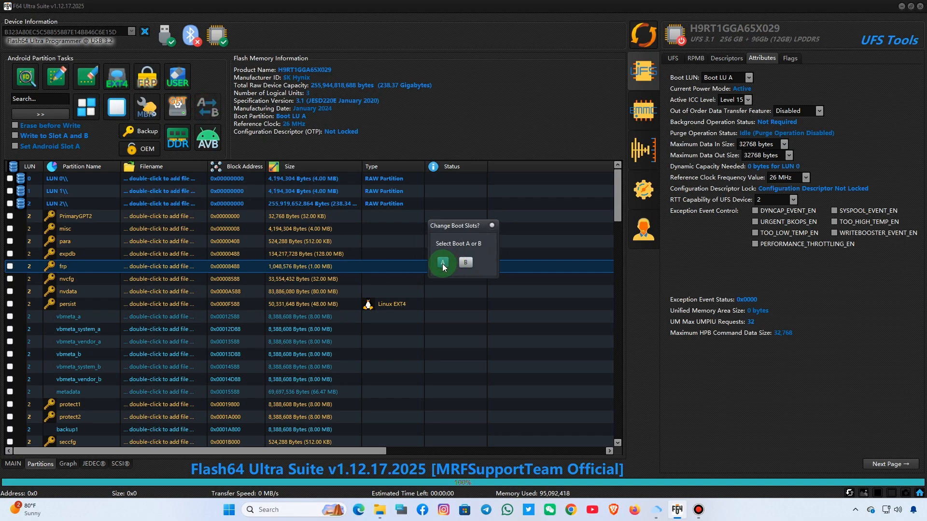
pyautogui.click(442, 264)
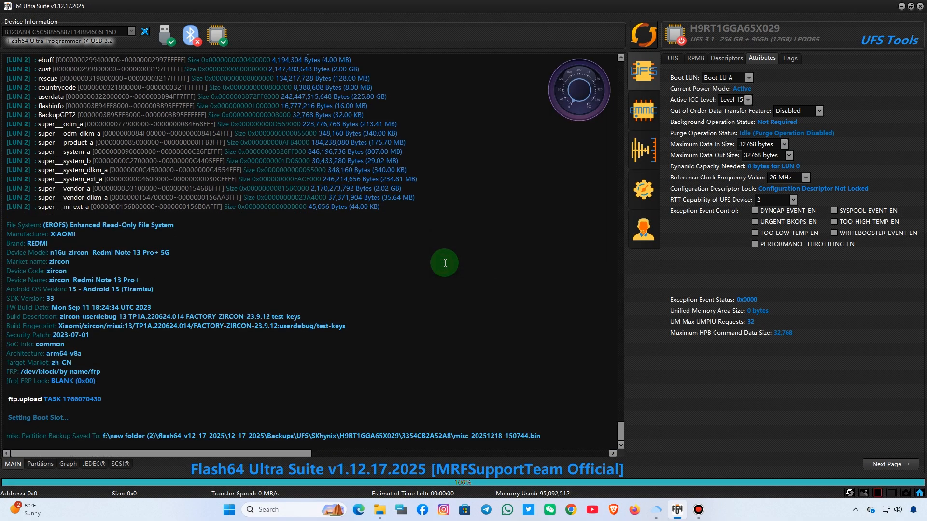
# - Re-identify the UFS device to check the active boot slot, then return to the UFS settings and partition list
pyautogui.click(644, 49)
pyautogui.click(641, 286)
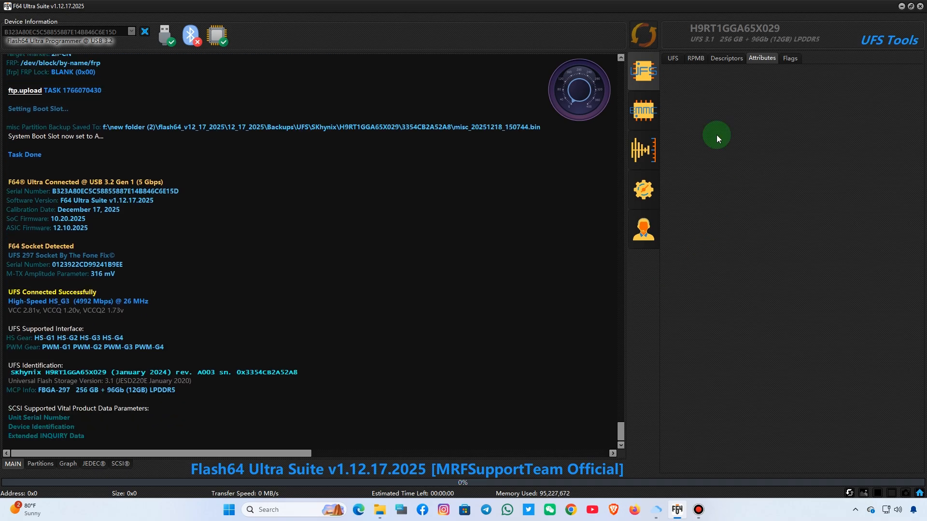
pyautogui.click(672, 58)
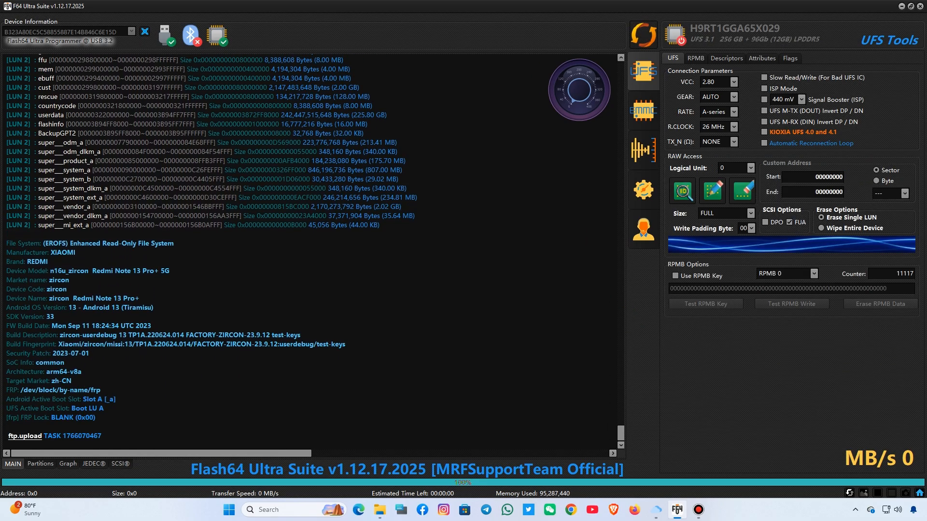
pyautogui.click(48, 462)
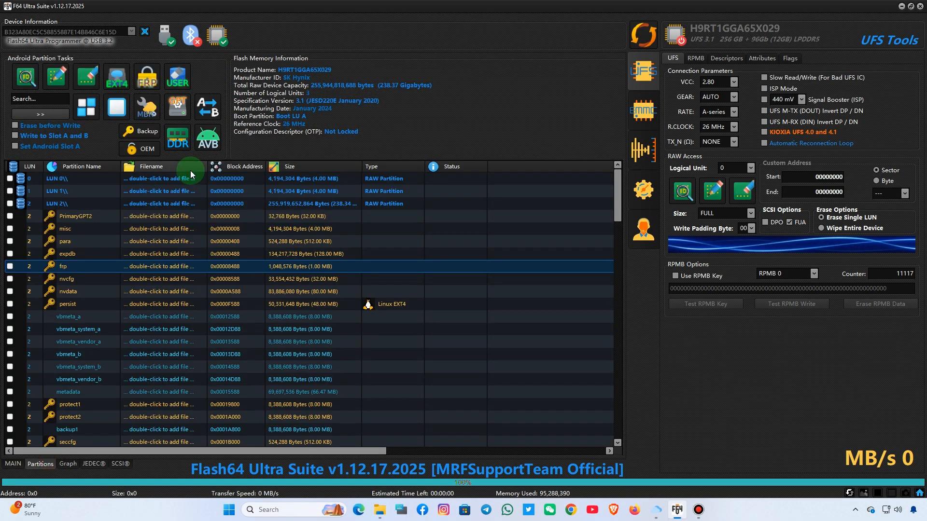
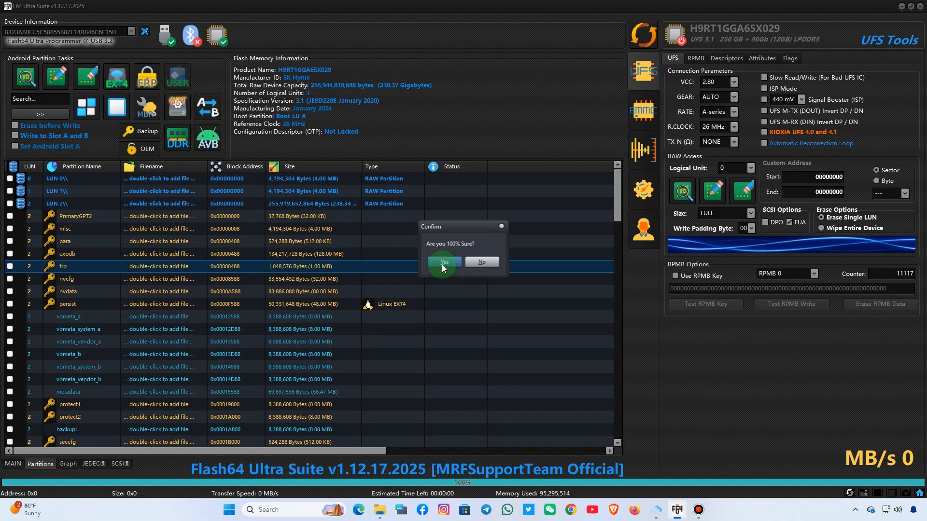
# - Confirm erasing the userdata partition on the device, then close the UFS tools panel
pyautogui.click(442, 263)
pyautogui.click(429, 220)
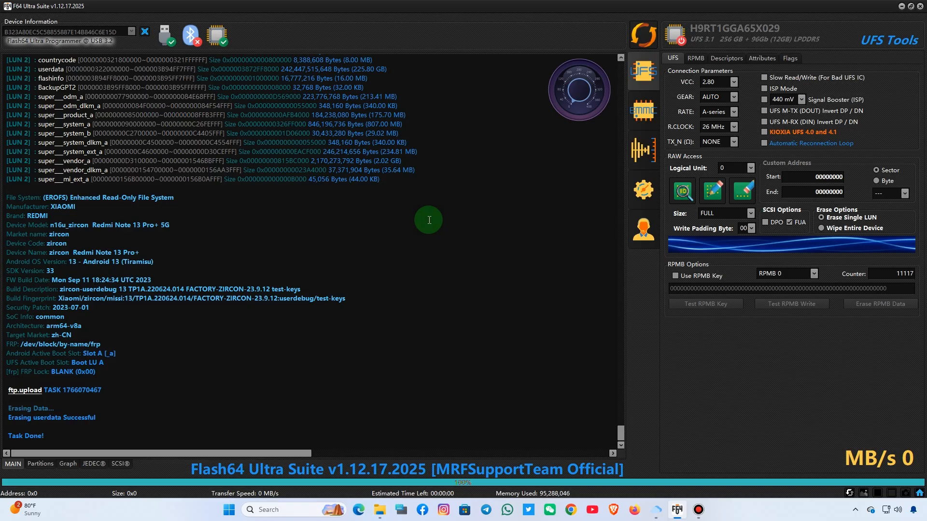
pyautogui.click(637, 268)
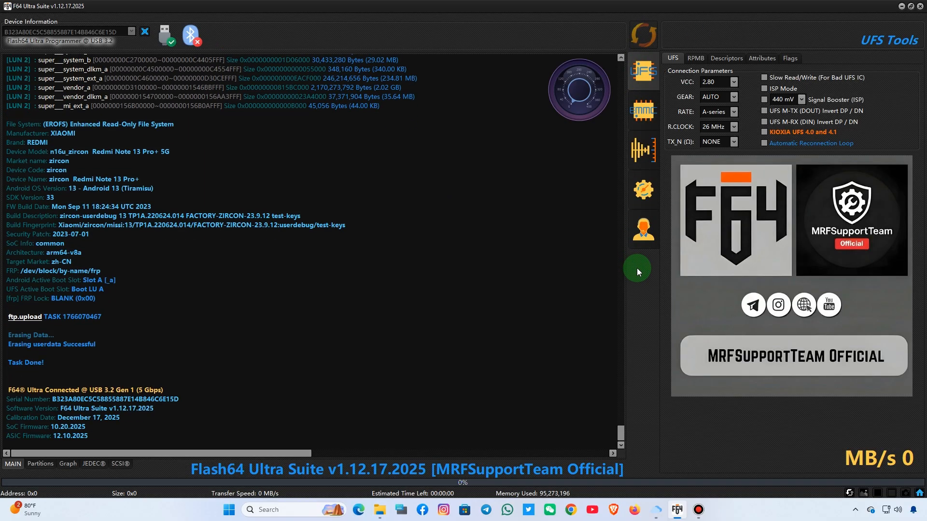